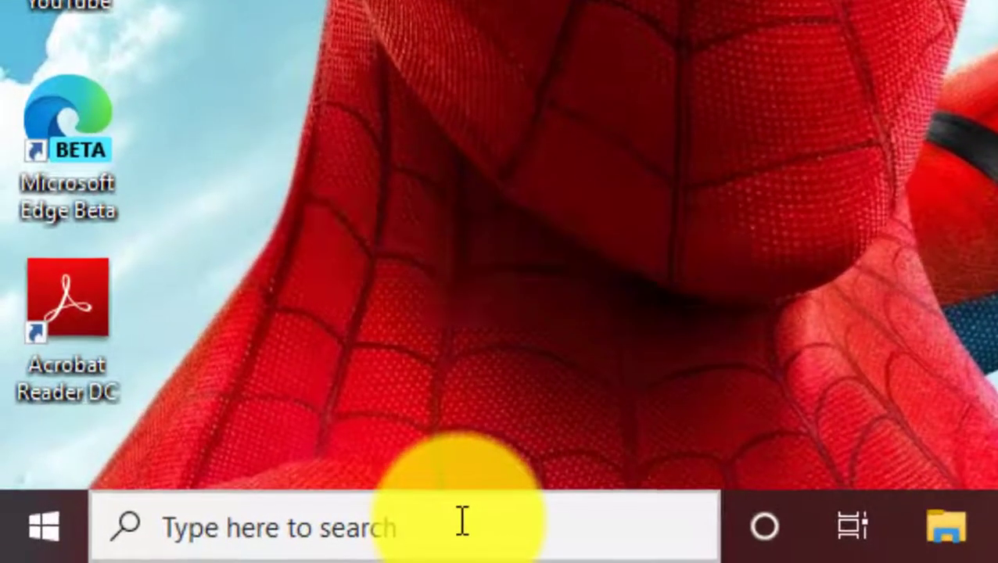
Step: Search Windows for 'settings' and launch the Settings app to its home page
left_click(185, 547)
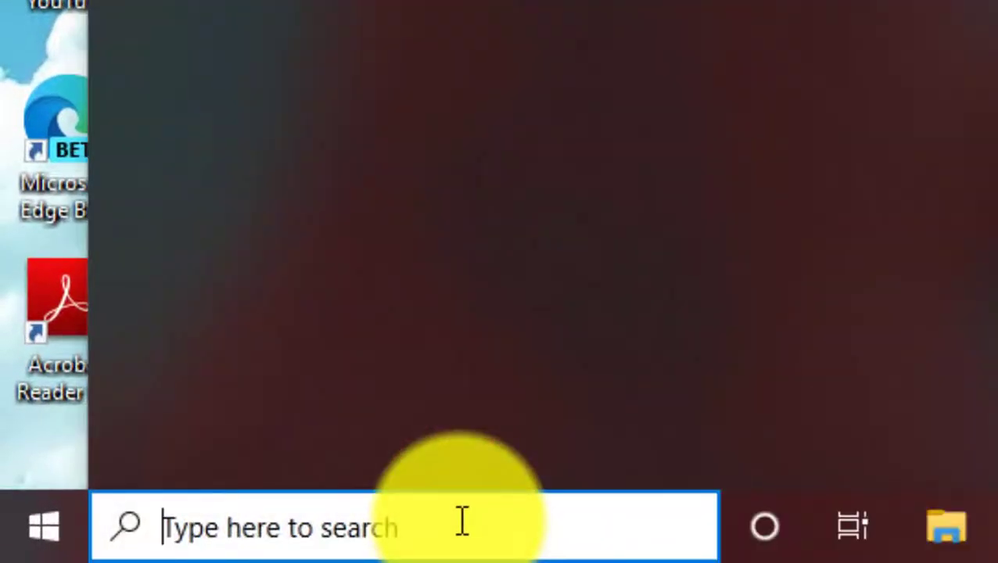
type("set")
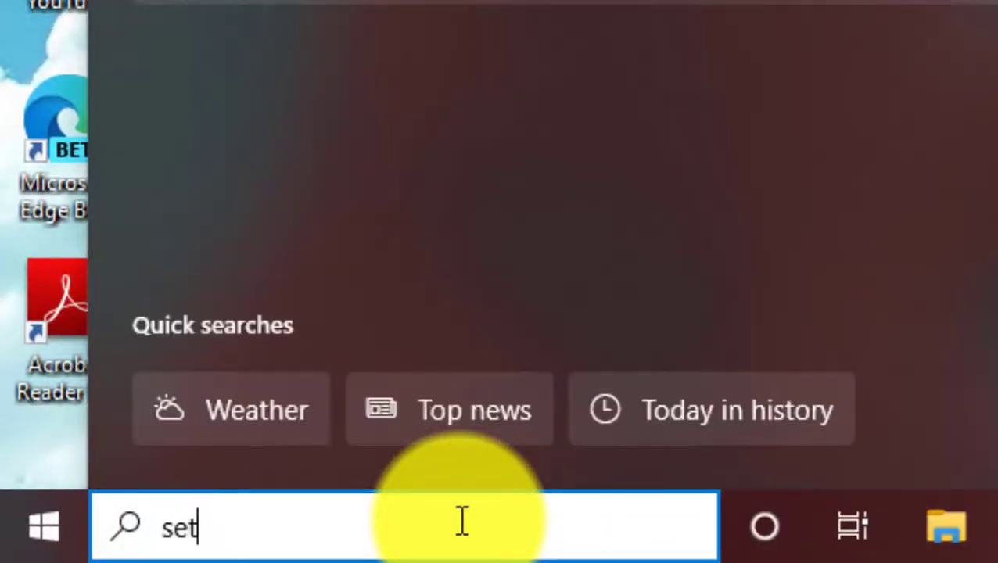
type("ting")
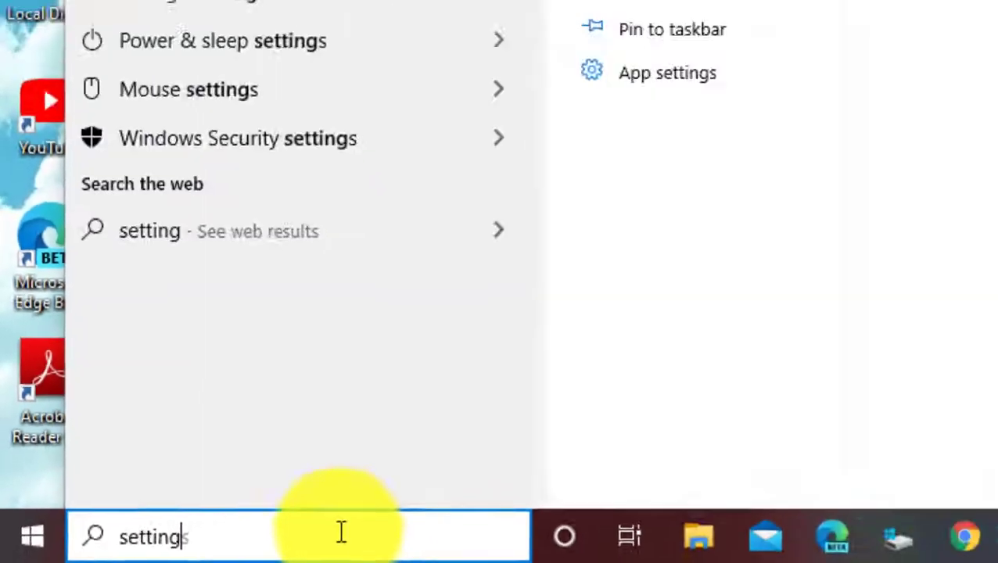
type("s")
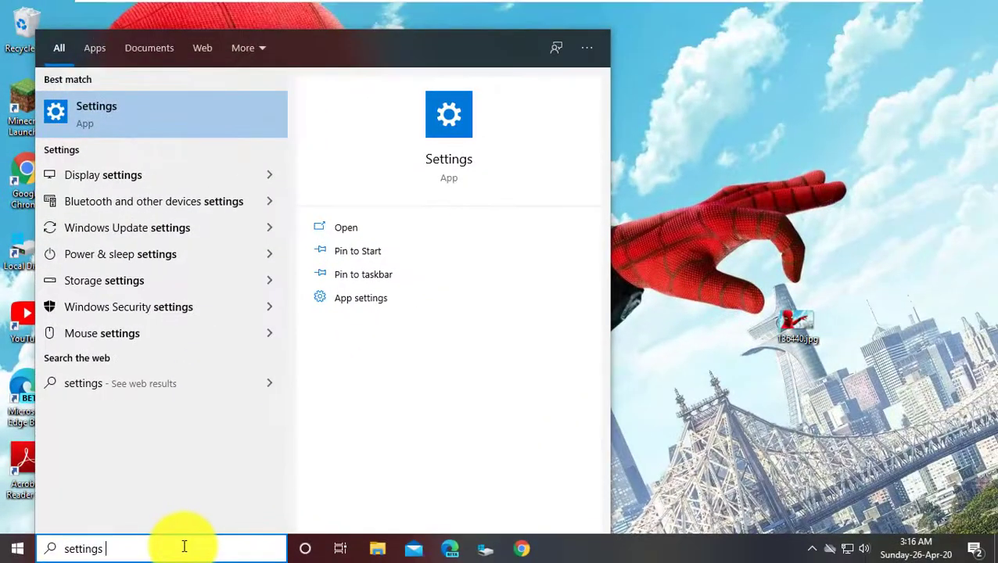
key("Return")
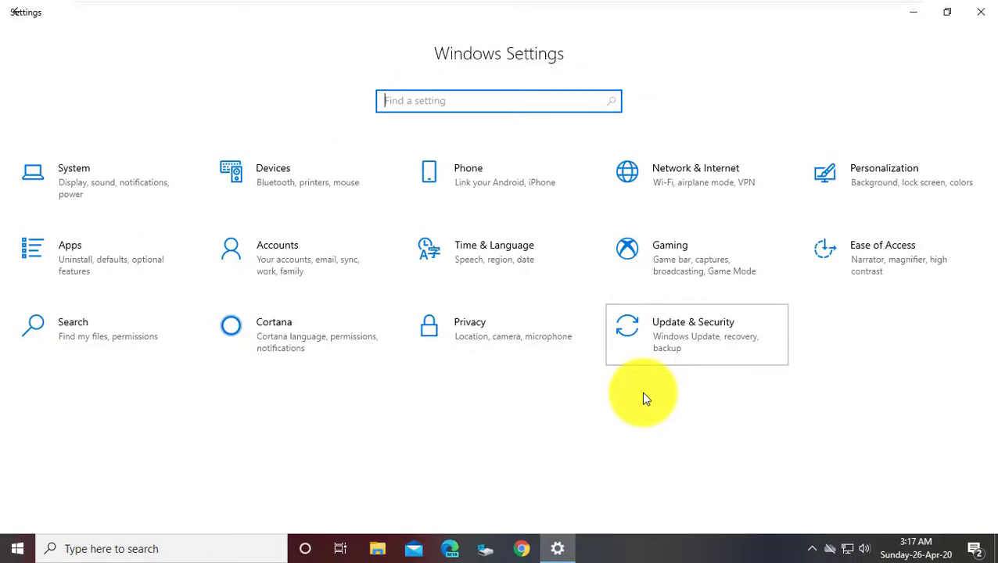
Step: Run the Internet Connections troubleshooter from Update & Security > Troubleshoot
left_click(681, 333)
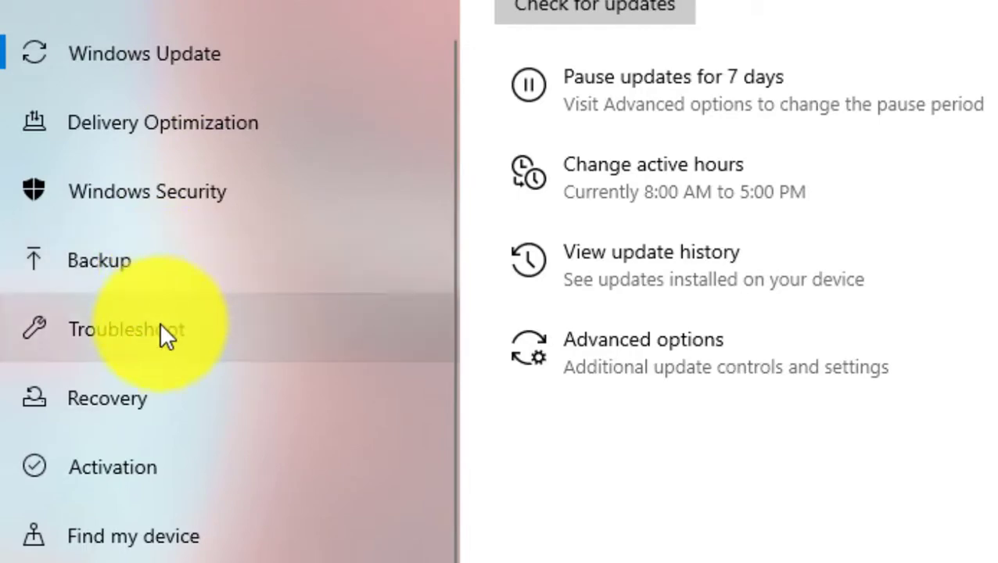
left_click(160, 324)
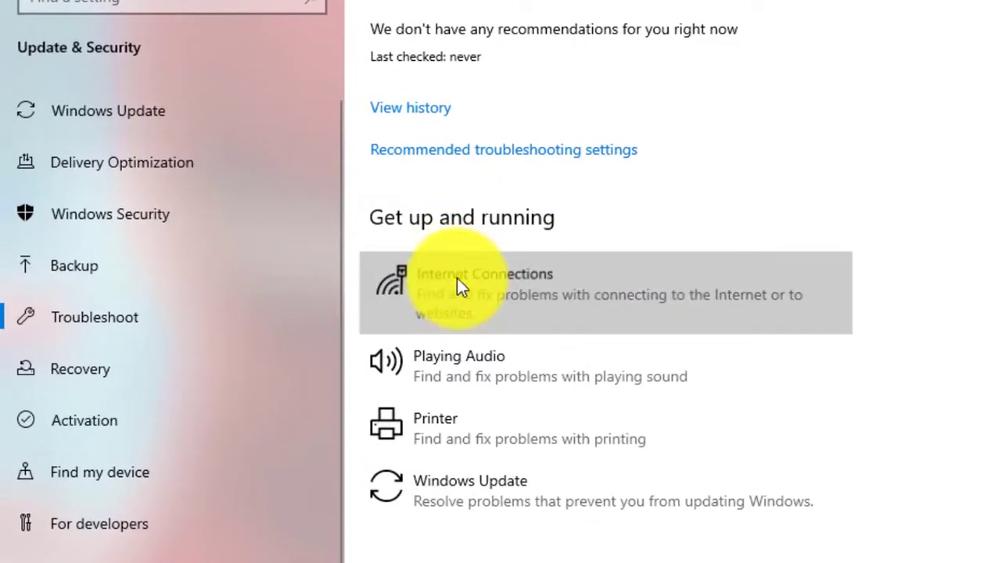
left_click(456, 280)
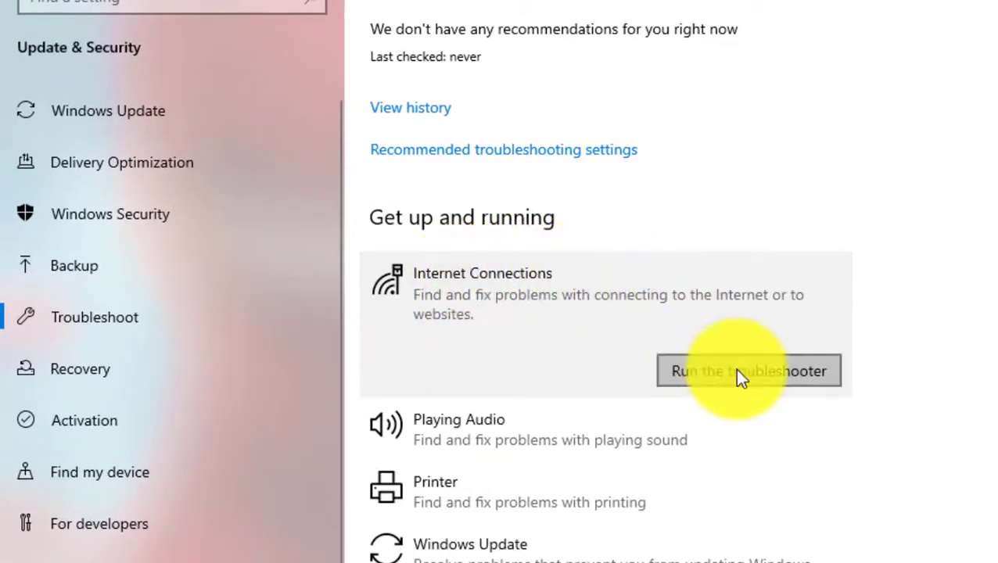
left_click(736, 371)
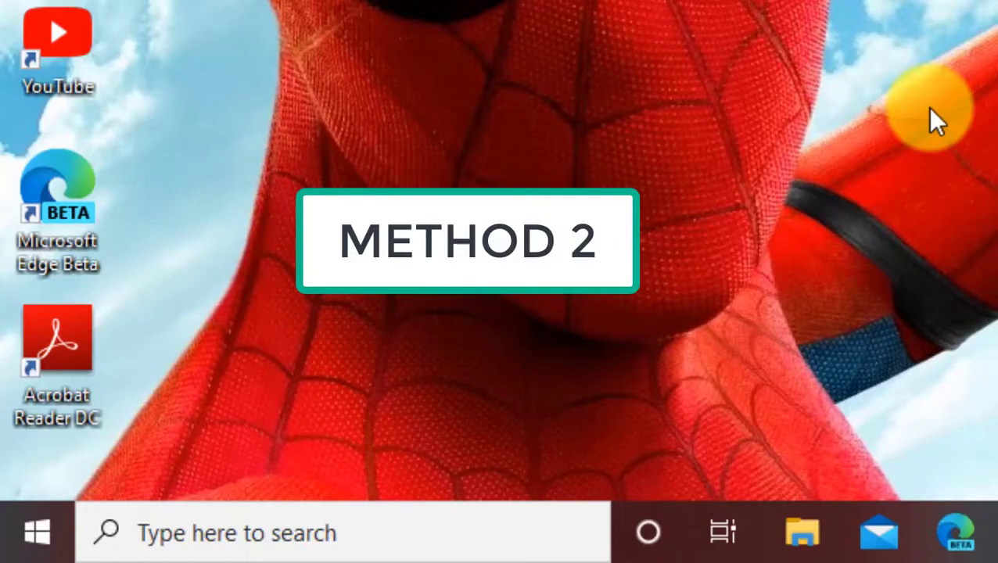
Step: Search Windows for 'control panel' and open All Control Panel Items
left_click(490, 530)
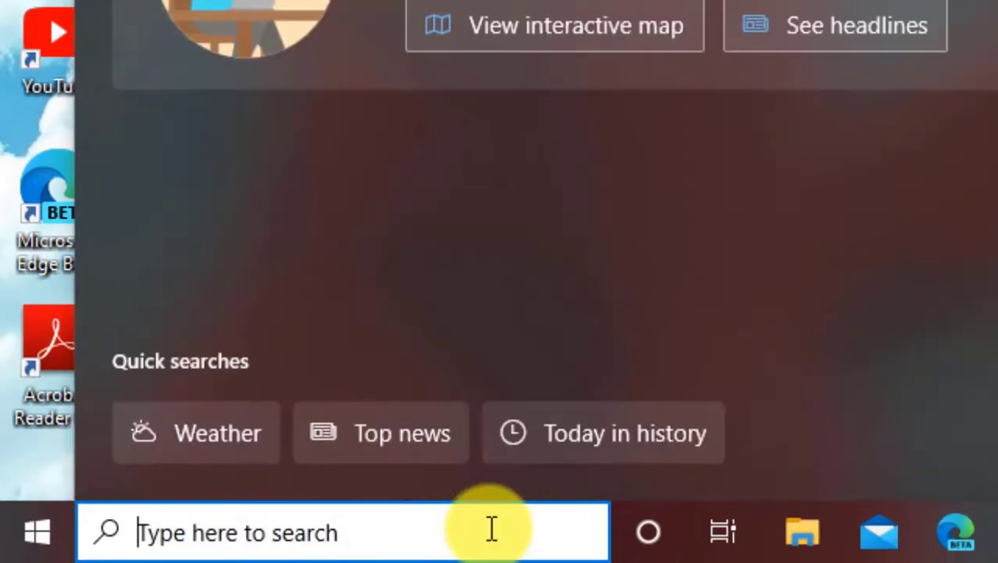
type("cont")
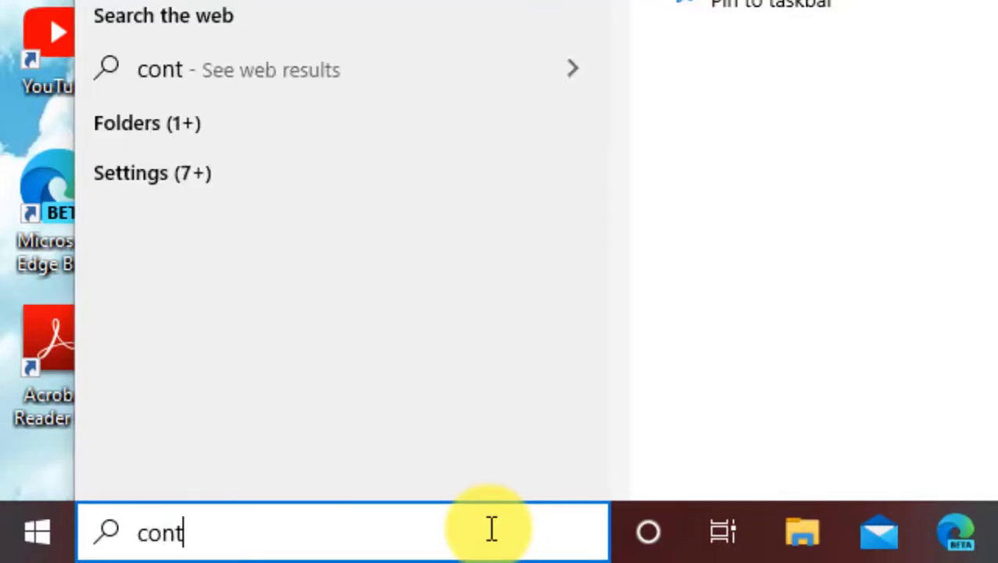
type("rol panel")
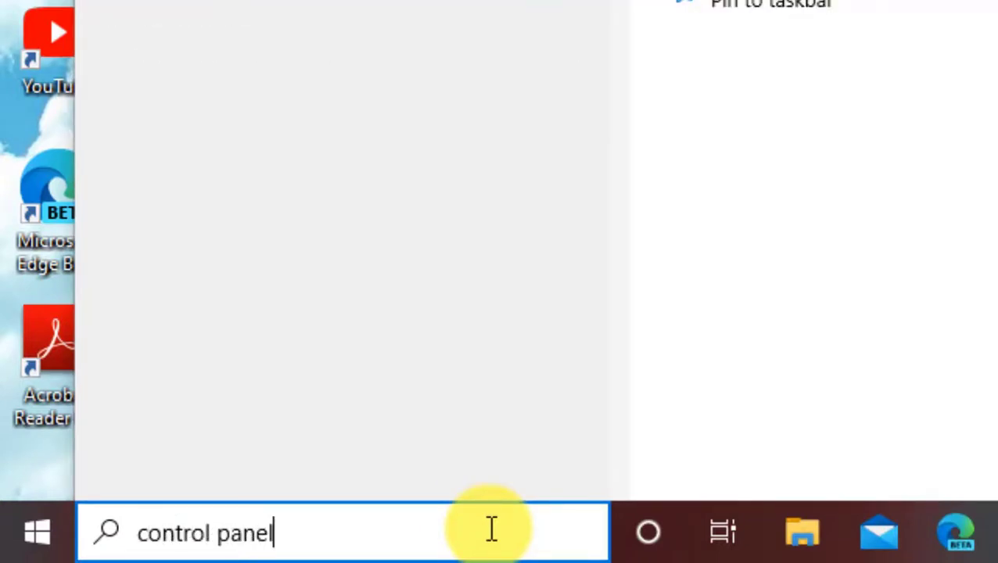
key("Return")
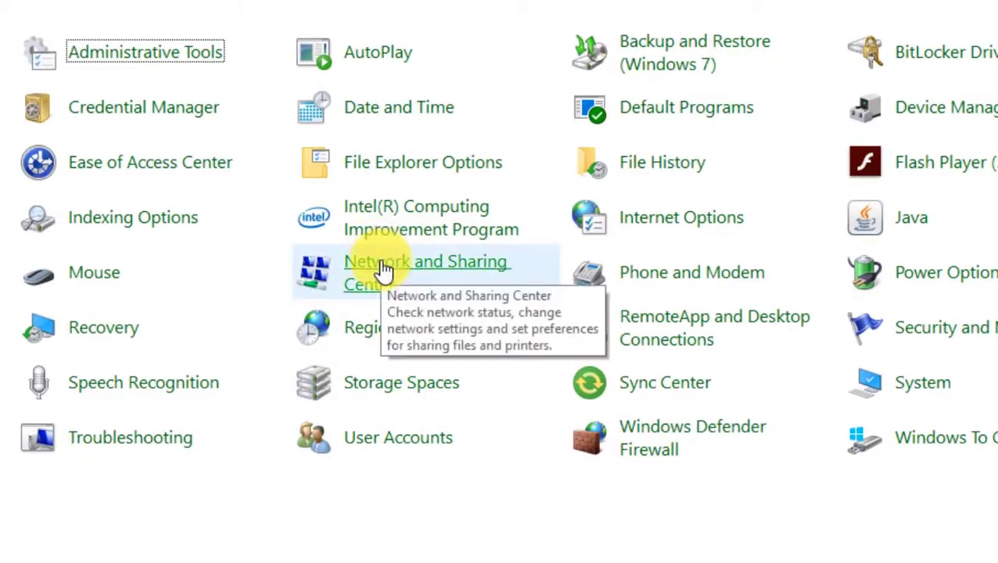
Step: Go from Network and Sharing Center to Network Connections and bring up Ethernet0's context menu
left_click(383, 269)
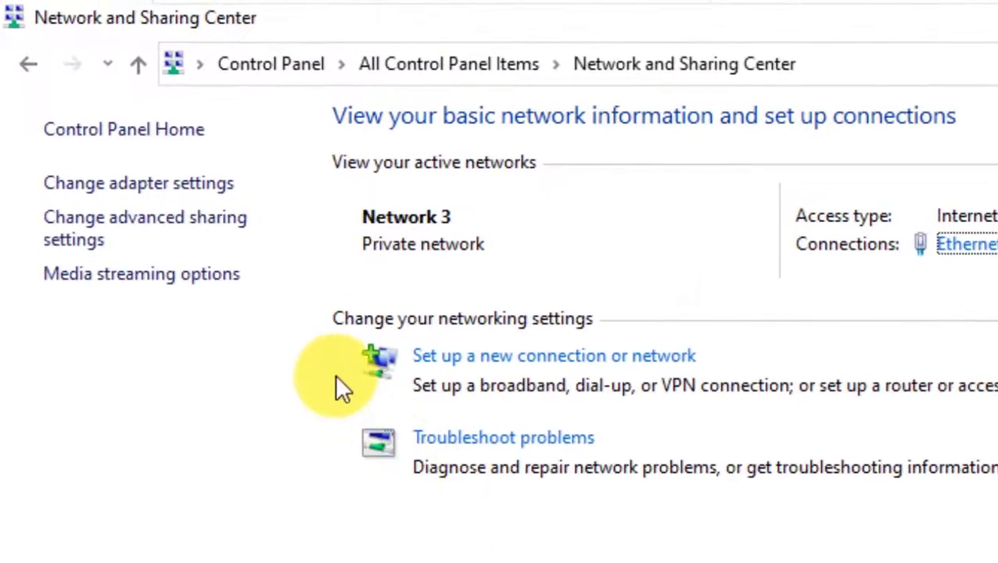
left_click(195, 199)
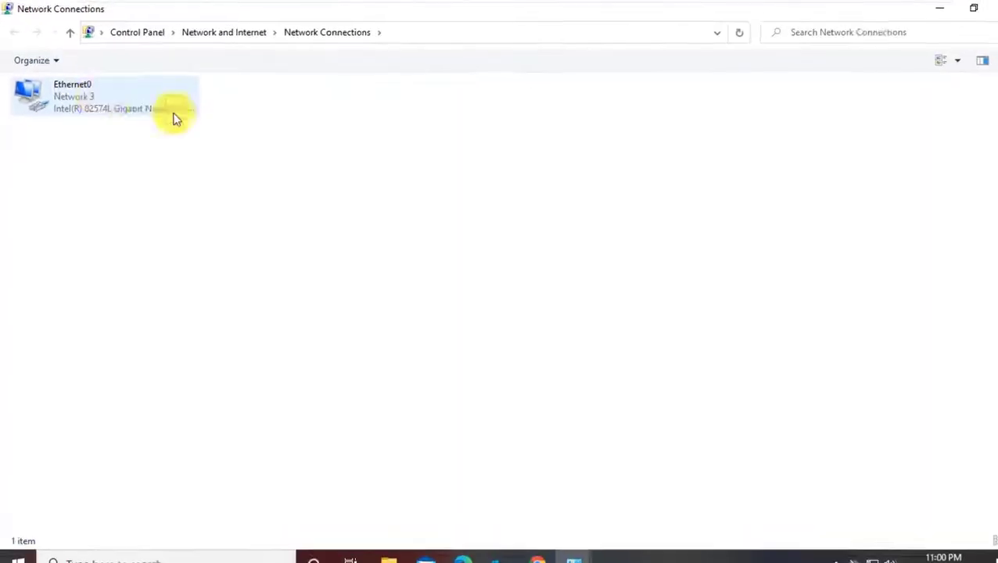
left_click(154, 87)
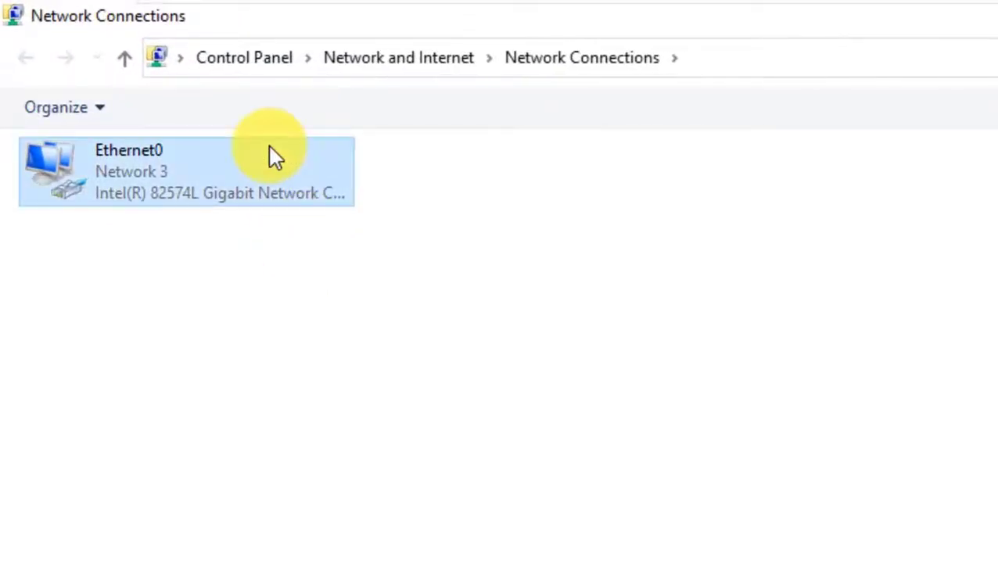
right_click(269, 145)
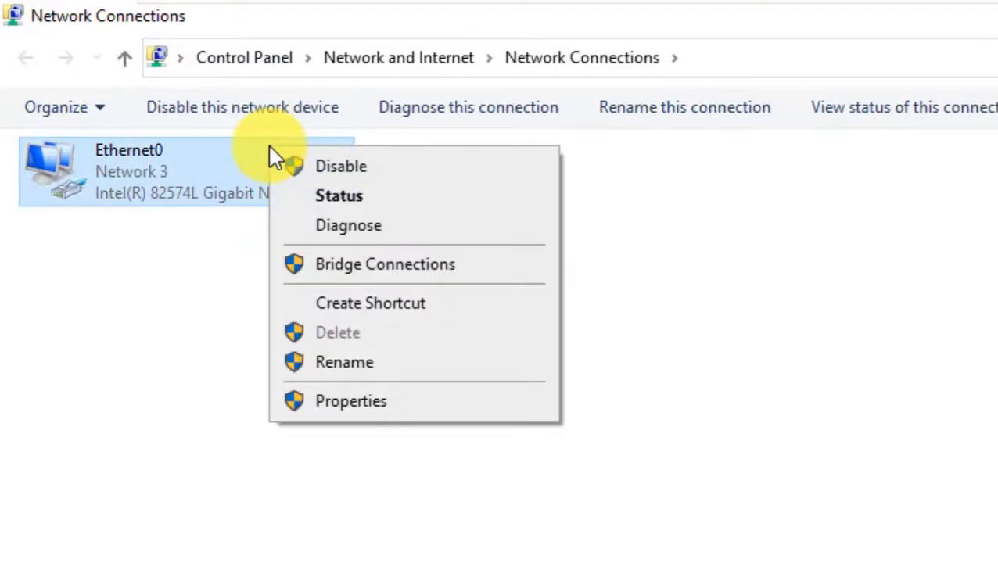
Step: Give Ethernet0's IPv4 protocol the DNS servers 8.8.8.8 (preferred) and 8.8.4.4 (alternate), and save
left_click(347, 402)
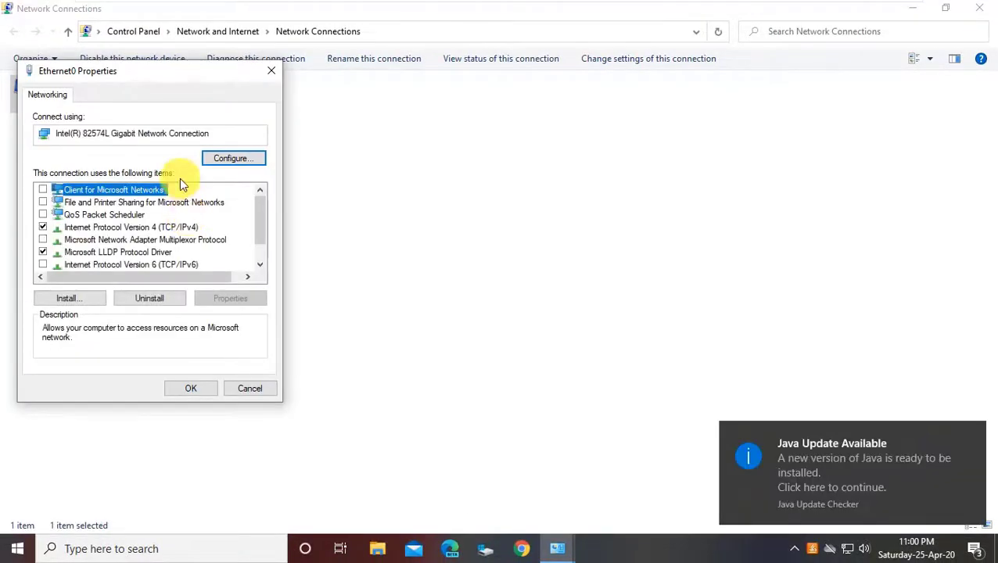
left_click_drag(170, 71, 378, 75)
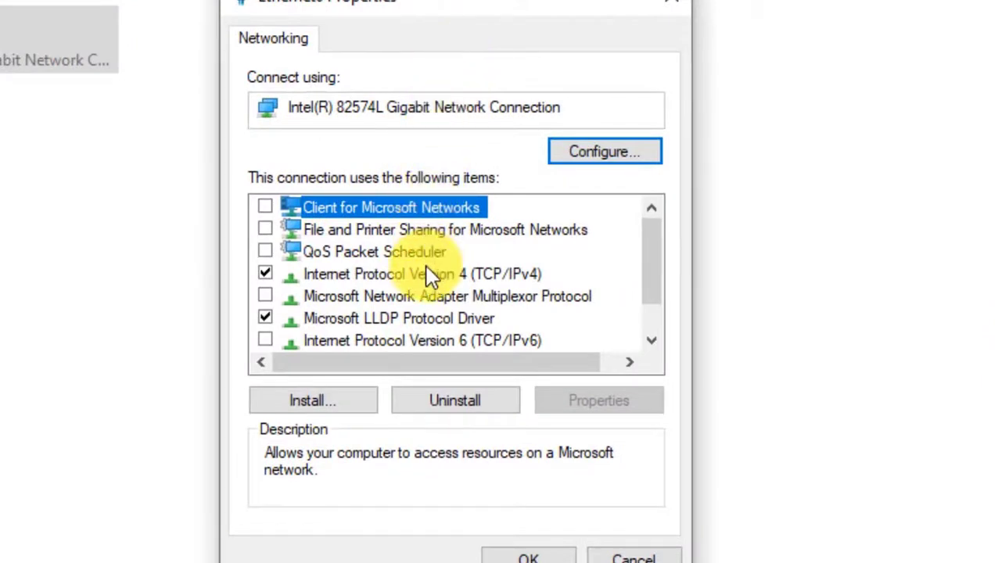
left_click(424, 272)
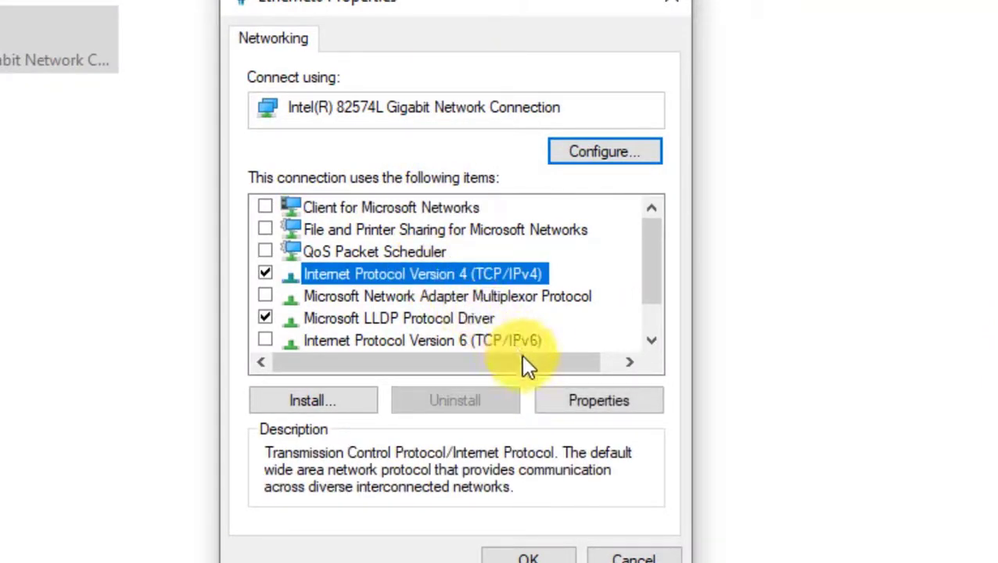
left_click(574, 399)
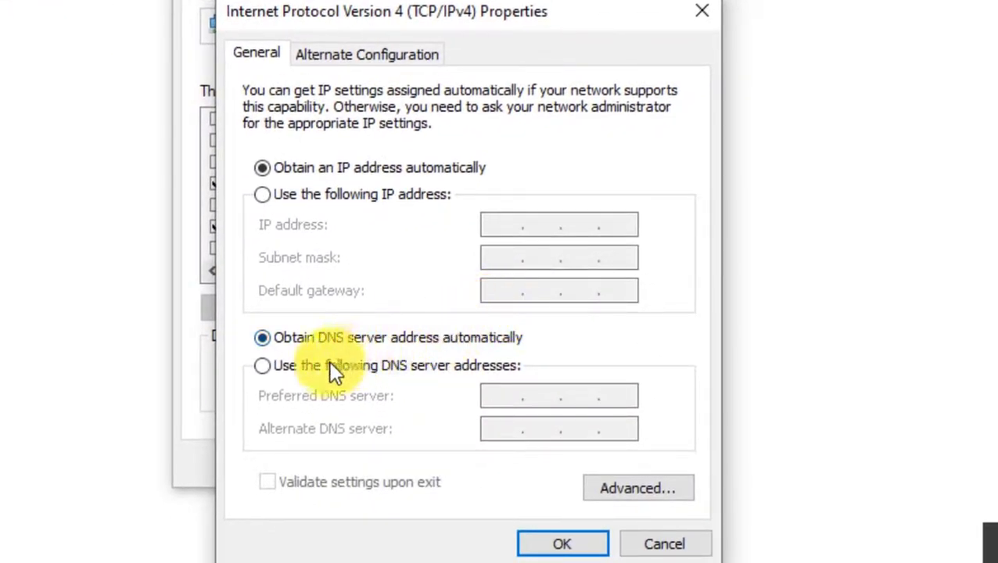
left_click(264, 371)
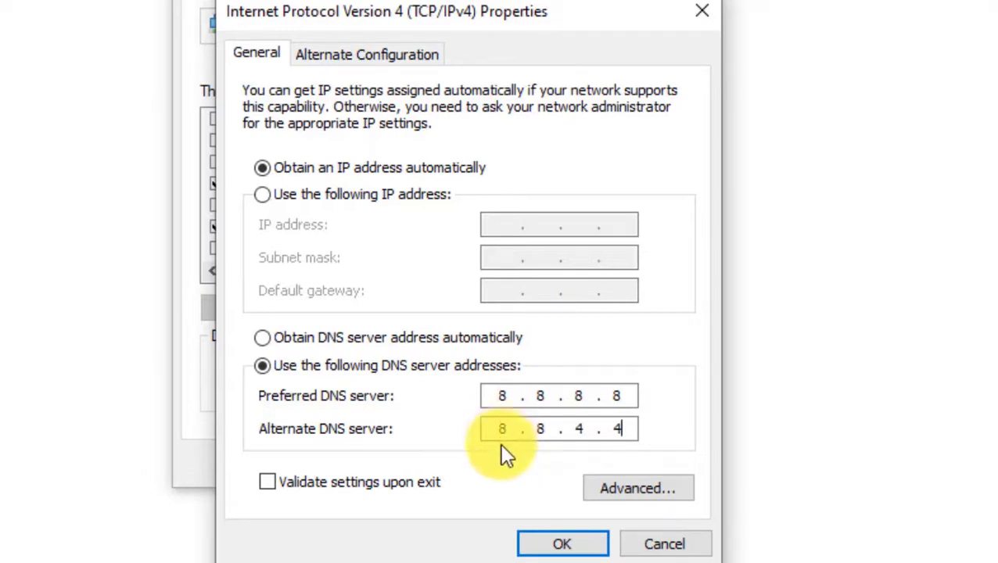
left_click(575, 550)
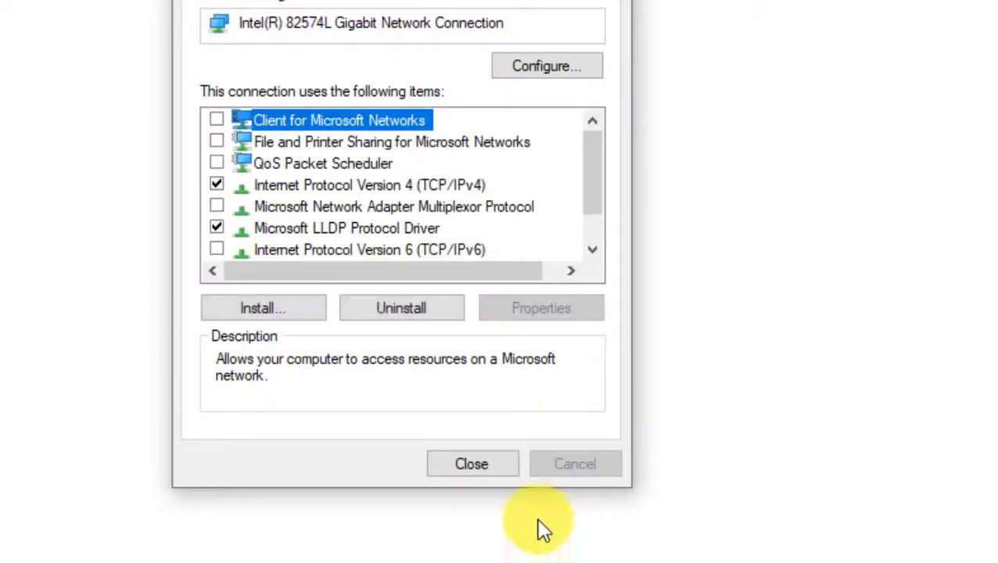
Step: Close Ethernet0 Properties, Network Connections and the Network and Sharing Center
left_click(489, 469)
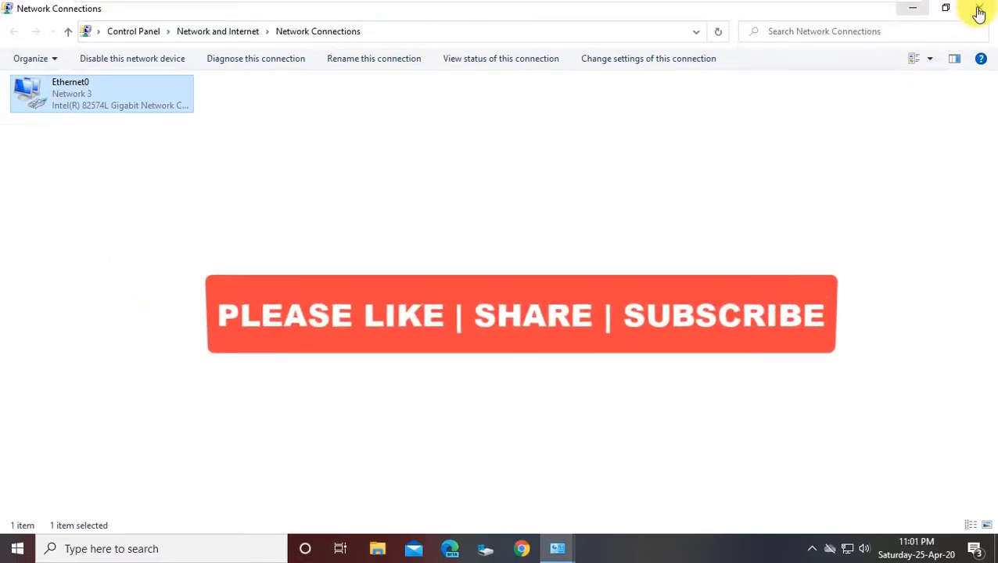
left_click(978, 8)
left_click(978, 10)
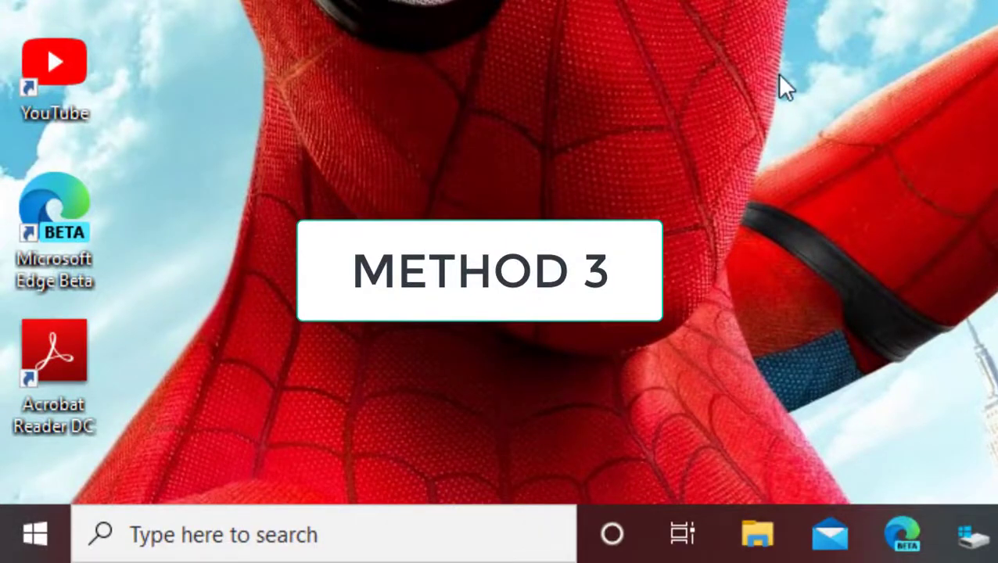
Step: Search Windows for 'control panel' and reopen All Control Panel Items
left_click(454, 534)
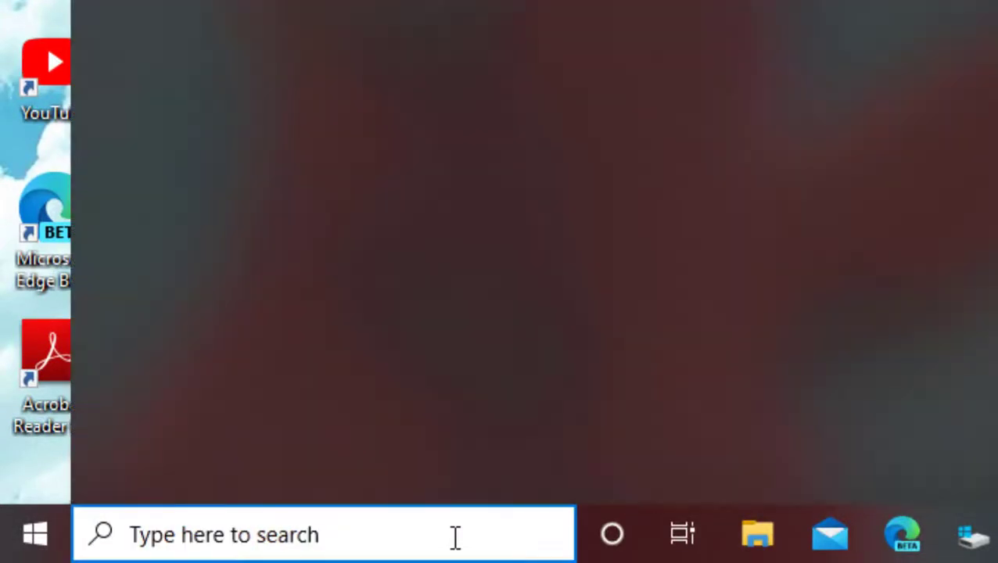
type("cont")
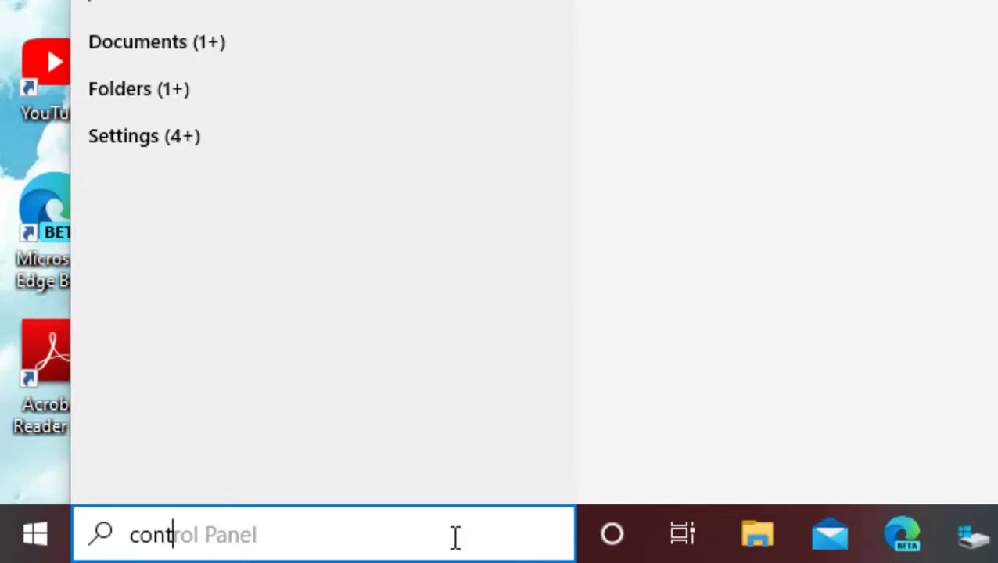
type("rol panel")
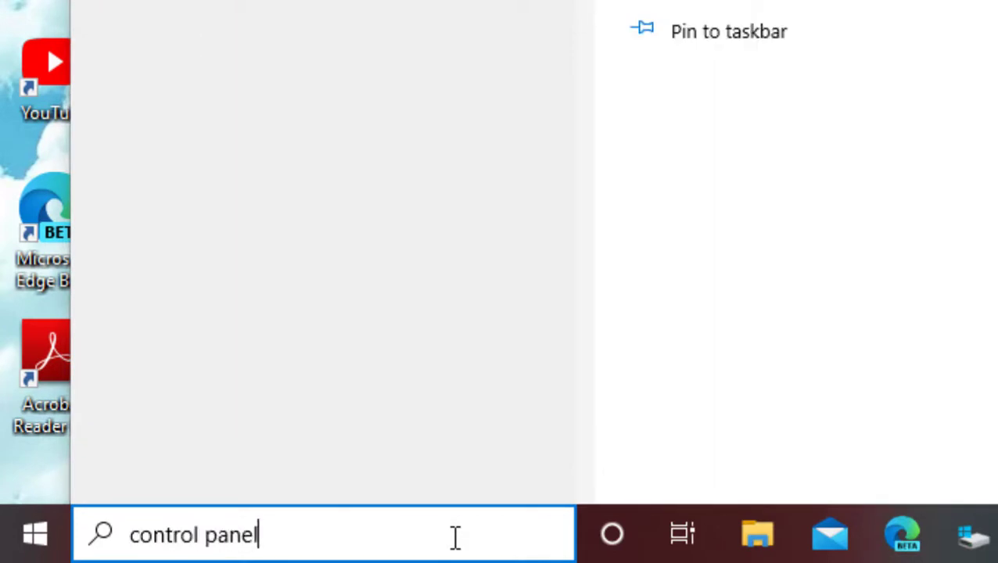
key("Return")
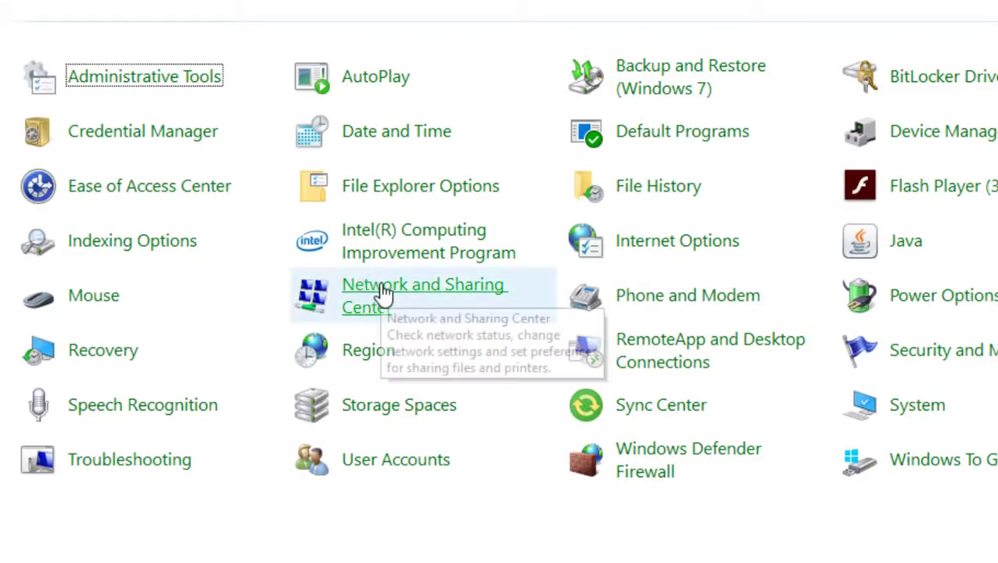
Step: Open Ethernet0 Properties via Network and Sharing Center and select Internet Protocol Version 4
left_click(368, 286)
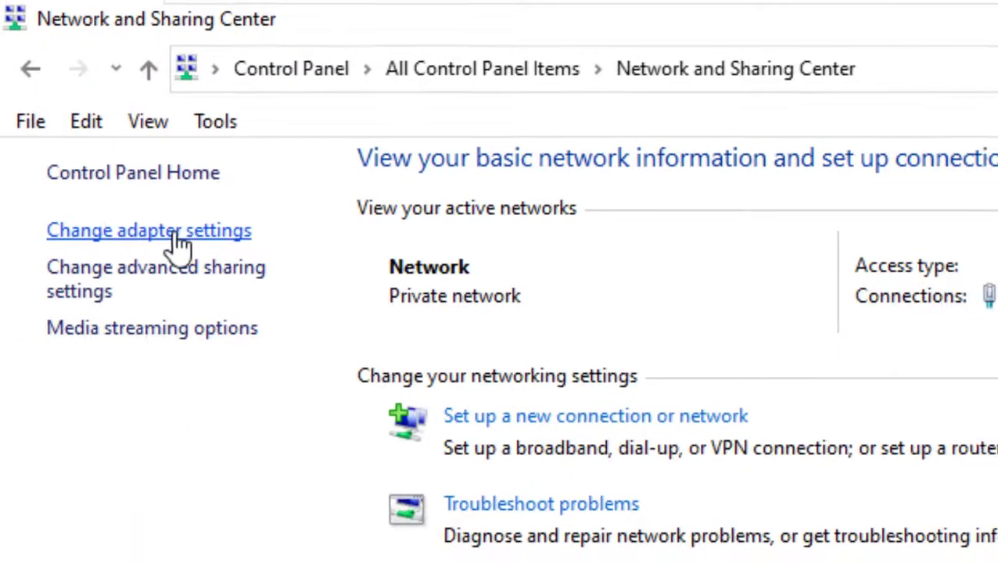
left_click(178, 238)
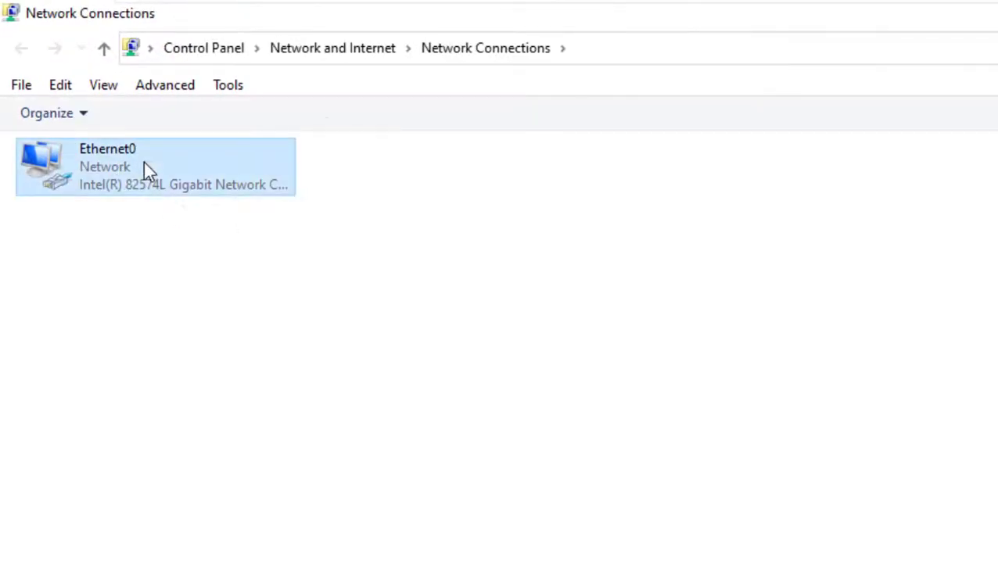
right_click(145, 167)
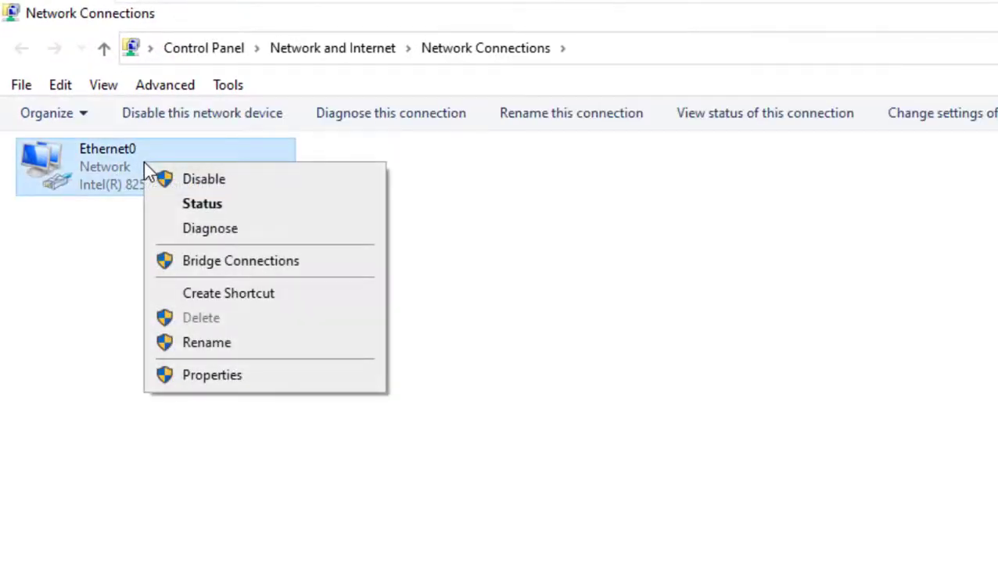
left_click(212, 372)
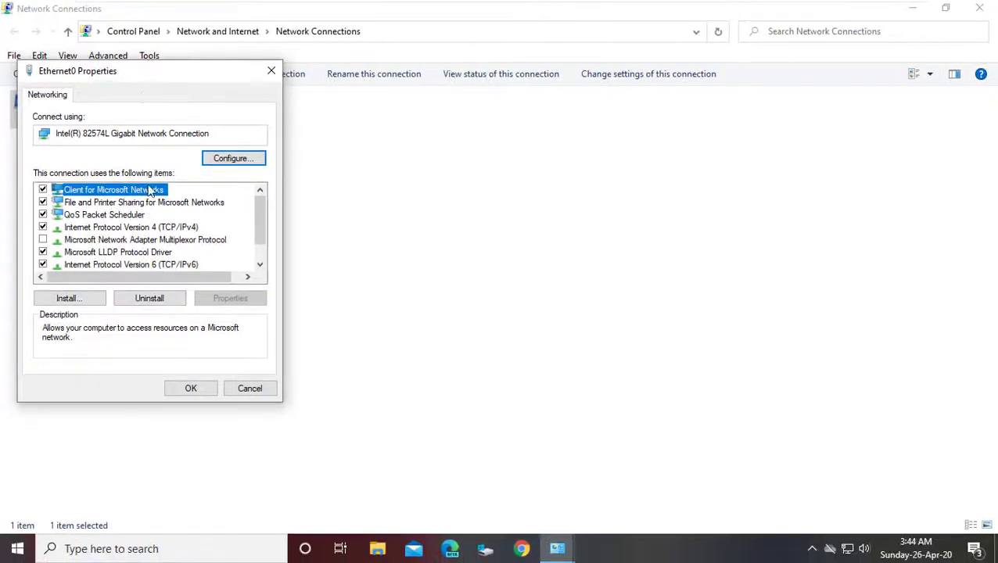
left_click_drag(151, 85, 210, 86)
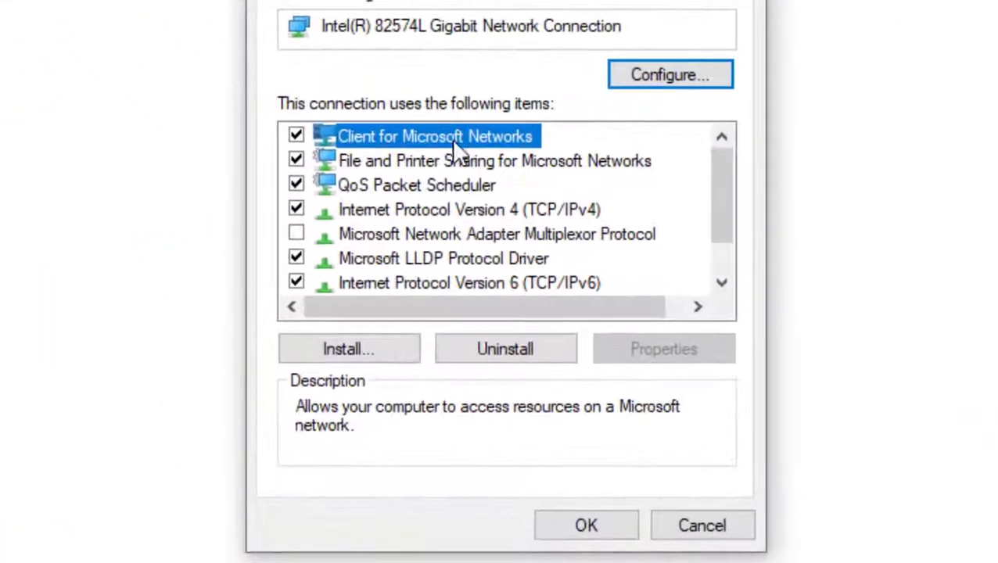
left_click(437, 210)
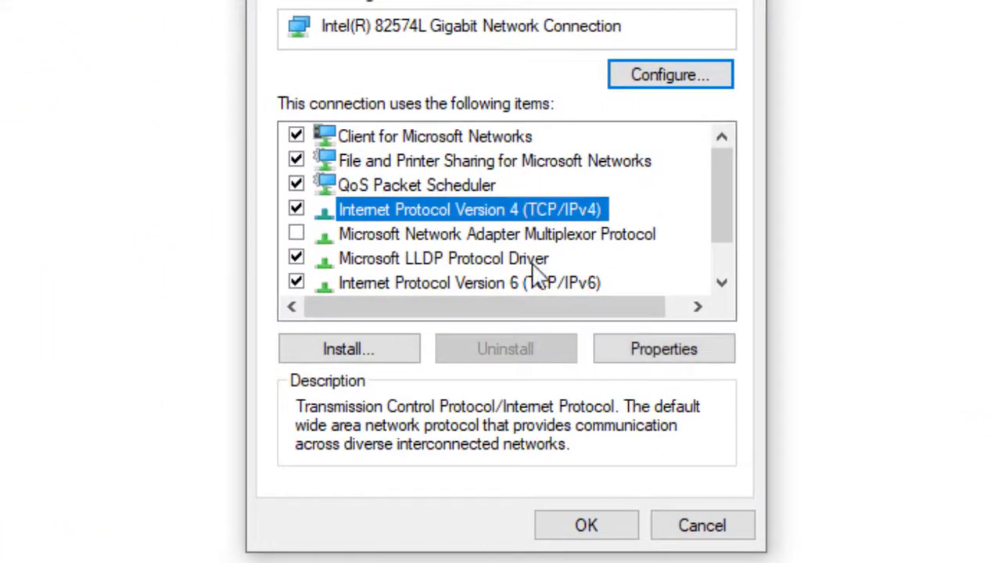
Step: Set Ethernet0's IPv4 DNS servers to 208.67.222.222 and 208.67.220.220, and save
left_click(637, 344)
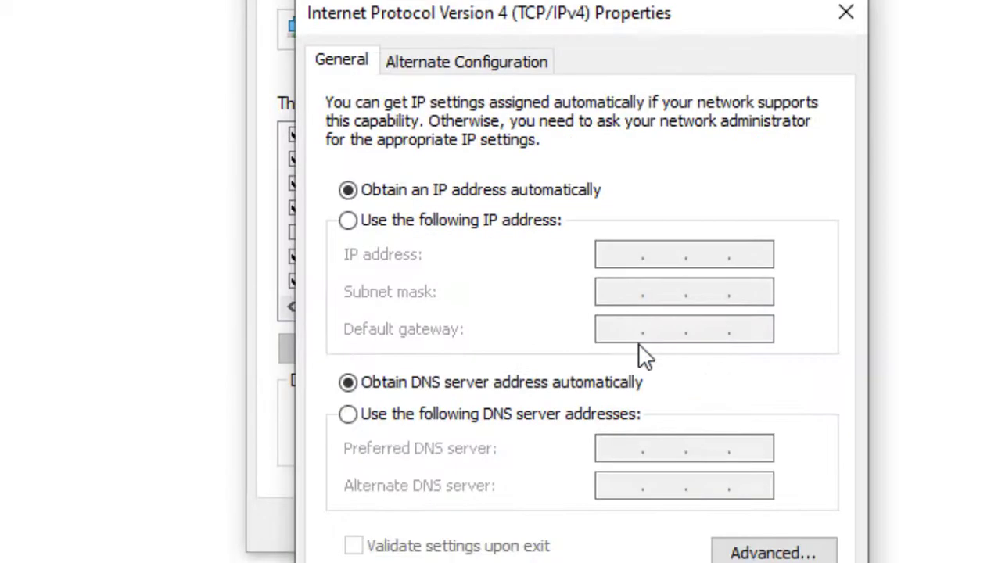
left_click(348, 414)
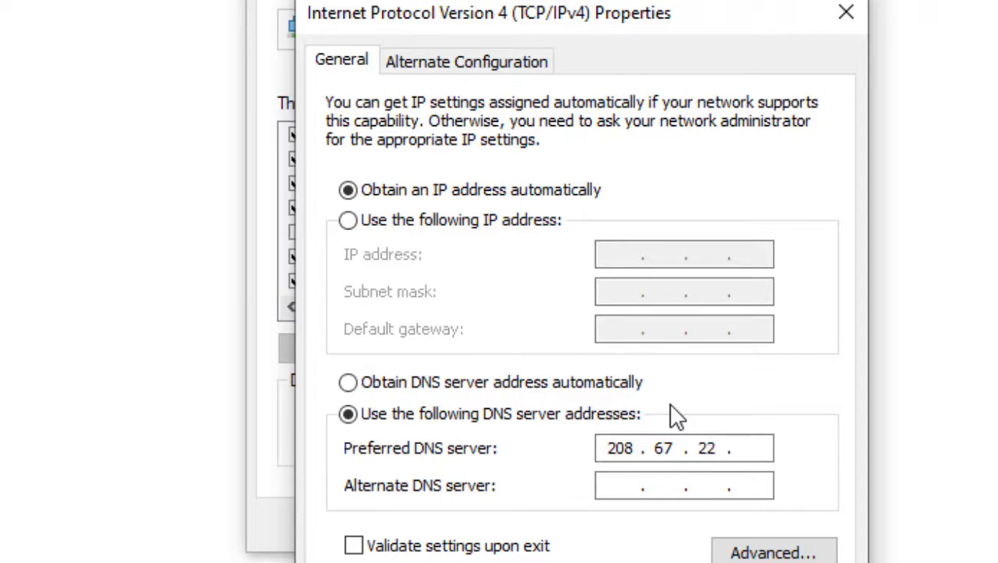
type("222 . ")
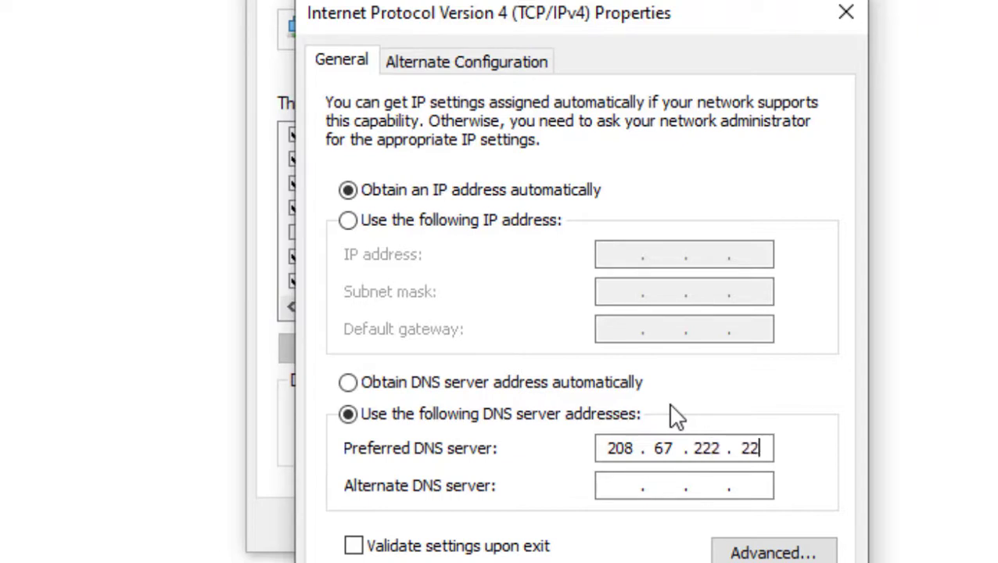
type("2")
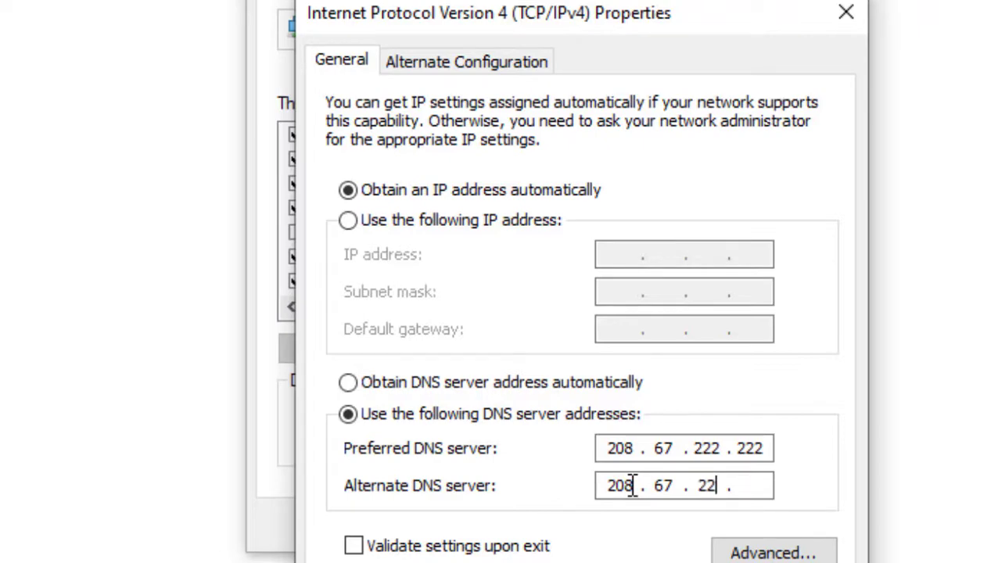
type("0.220")
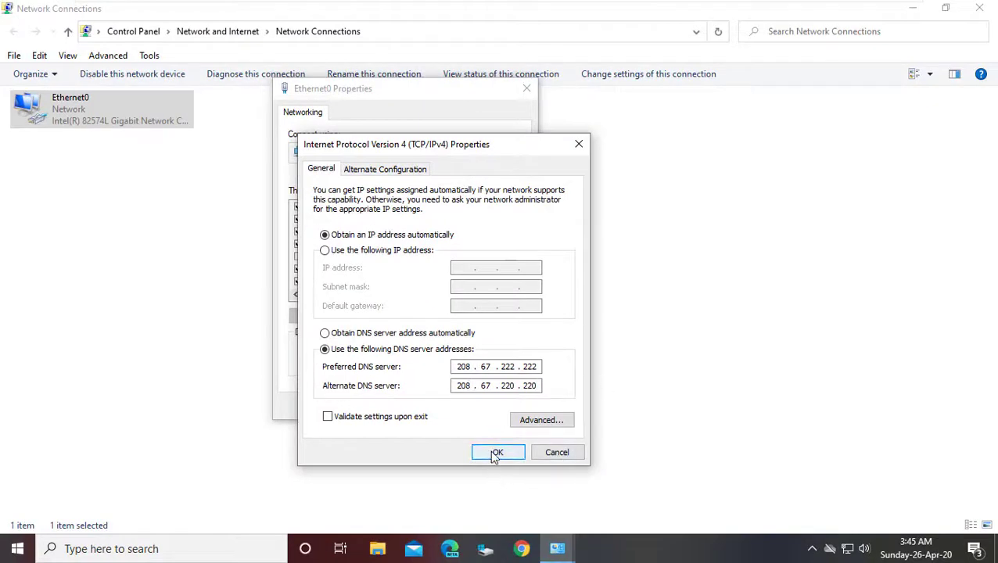
left_click(499, 452)
Step: Close Ethernet0 Properties, then search for 'settings' and launch the Settings app
left_click(458, 414)
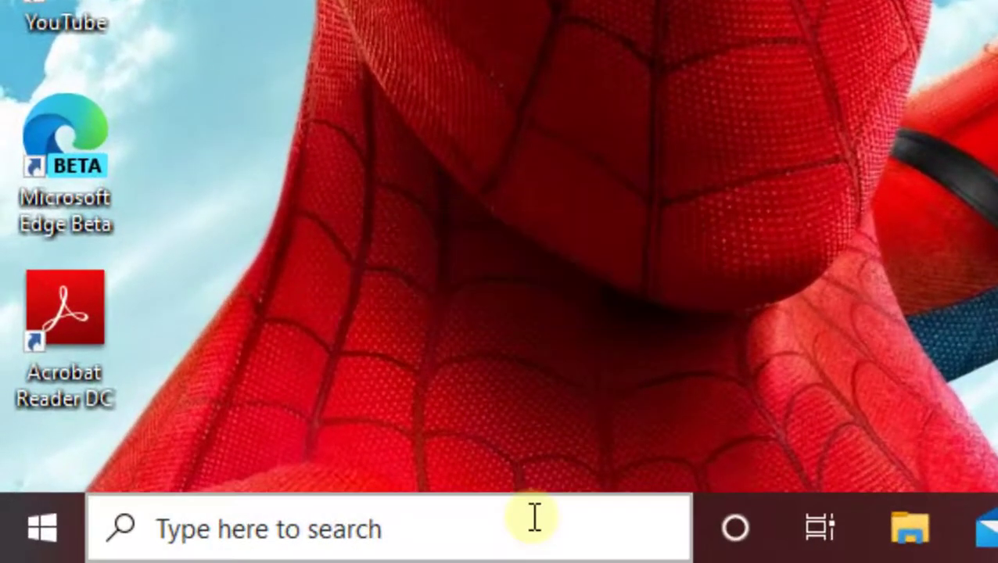
left_click(535, 519)
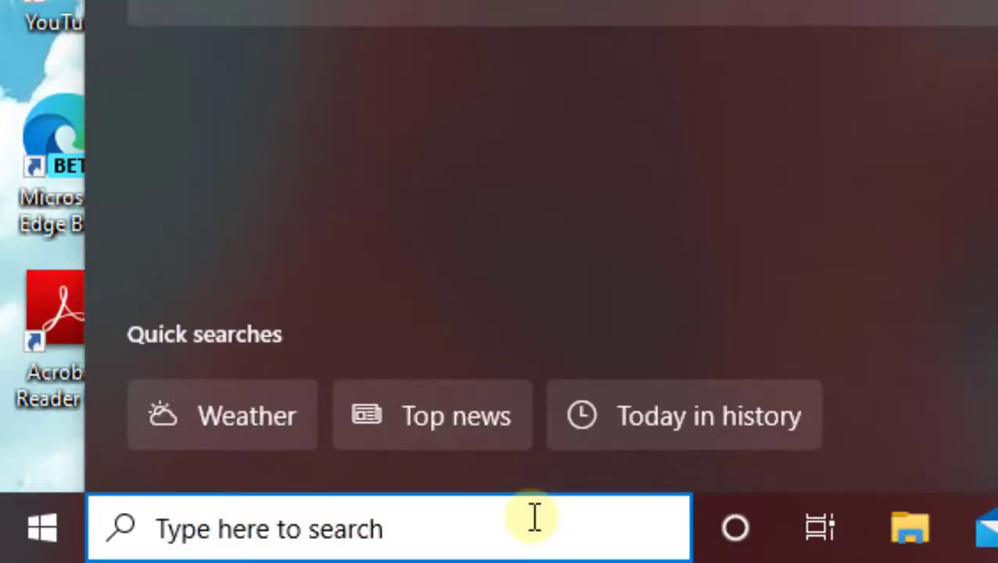
type("sett")
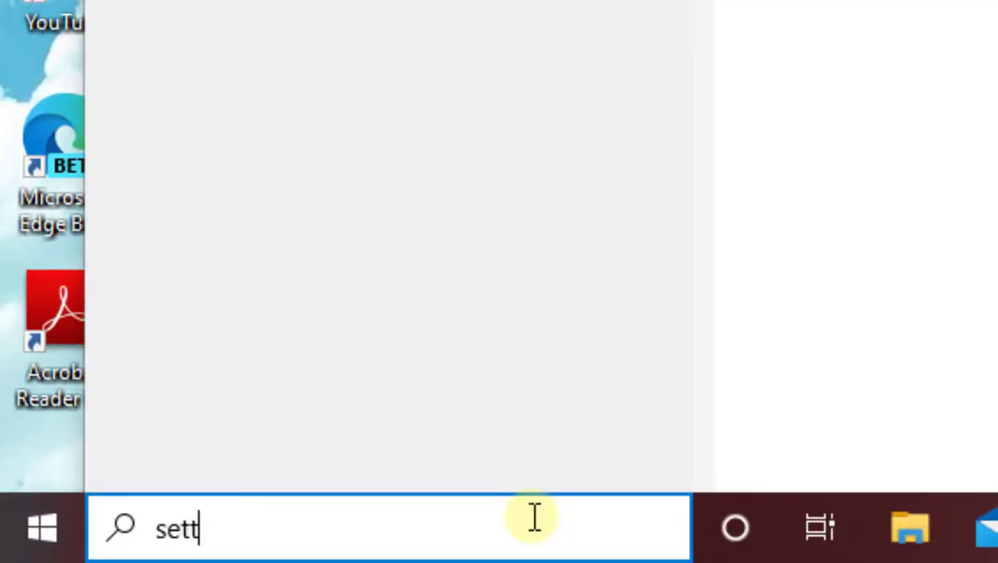
type("ings")
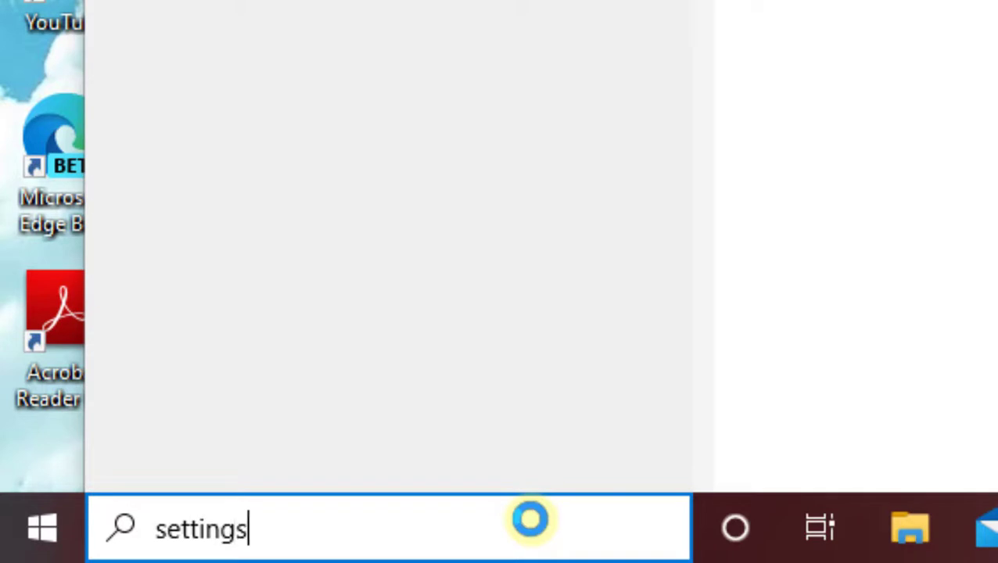
key("Return")
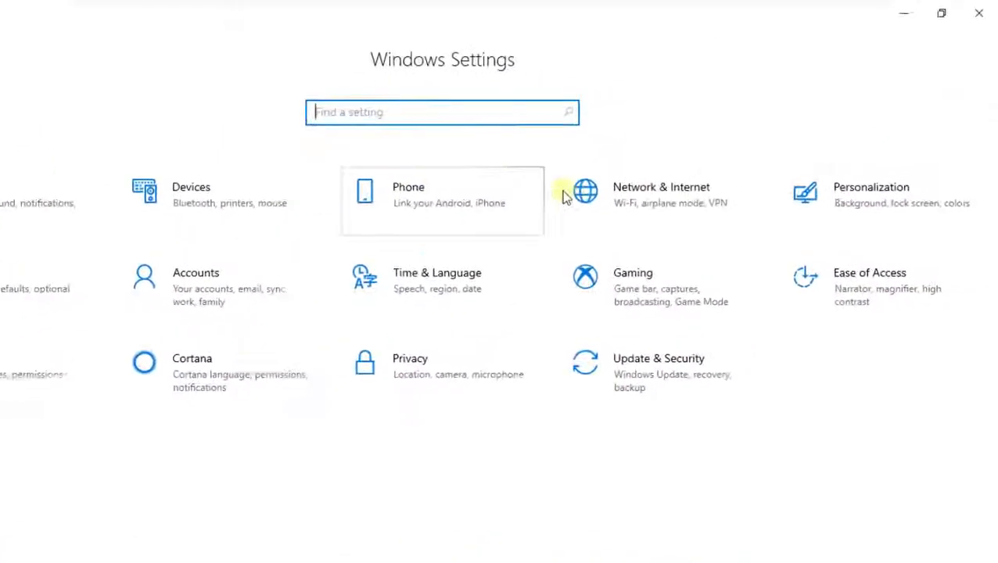
Step: Open Network & Internet in Settings and follow the Network reset link from the Status page
left_click(617, 189)
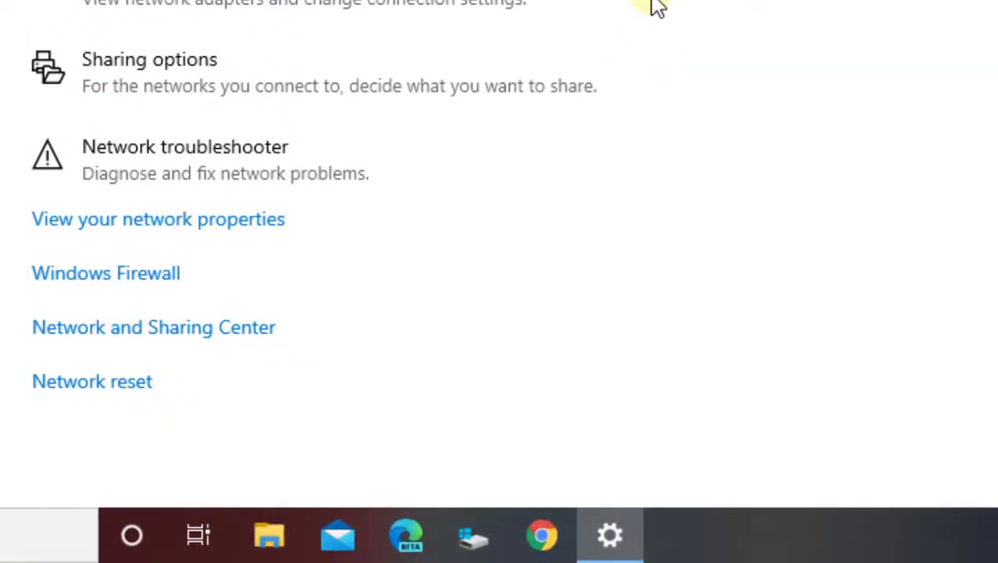
left_click(114, 395)
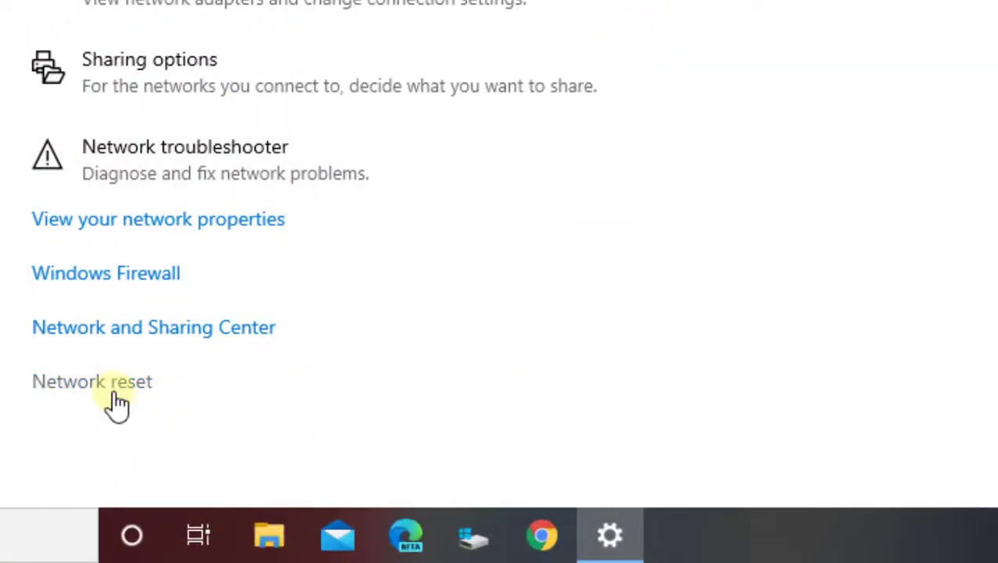